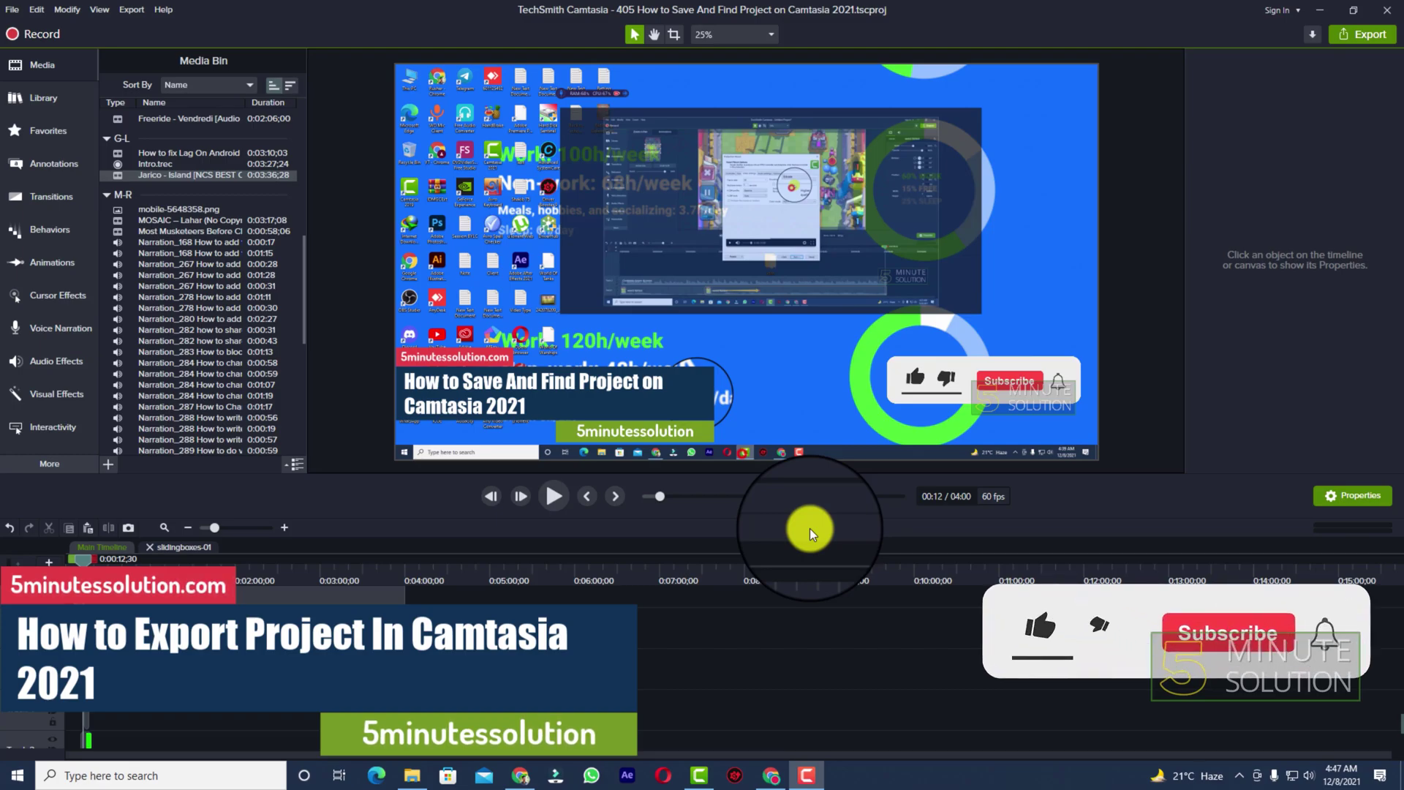
# Move the playhead to about 1:59, then open and close the File menu.
pyautogui.click(234, 569)
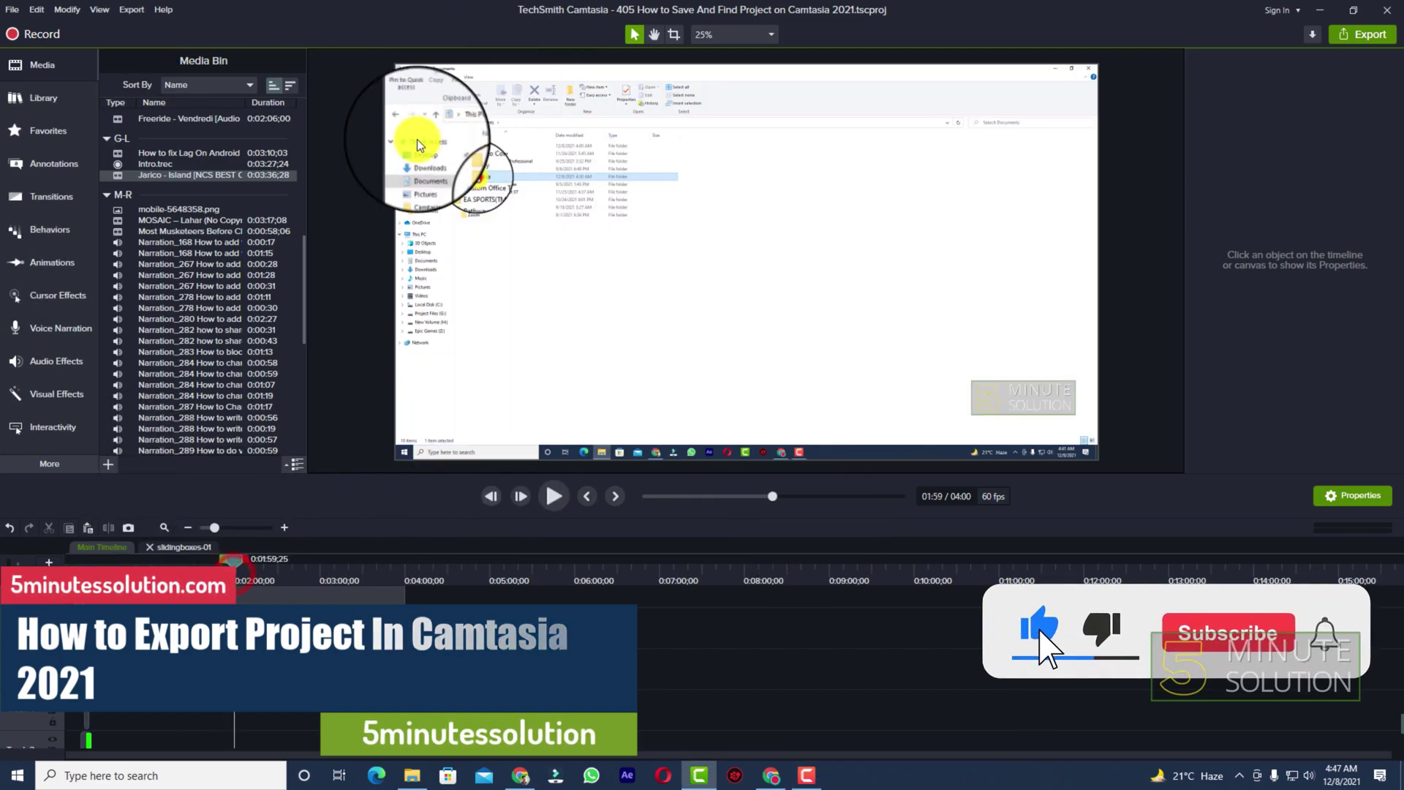
pyautogui.click(11, 10)
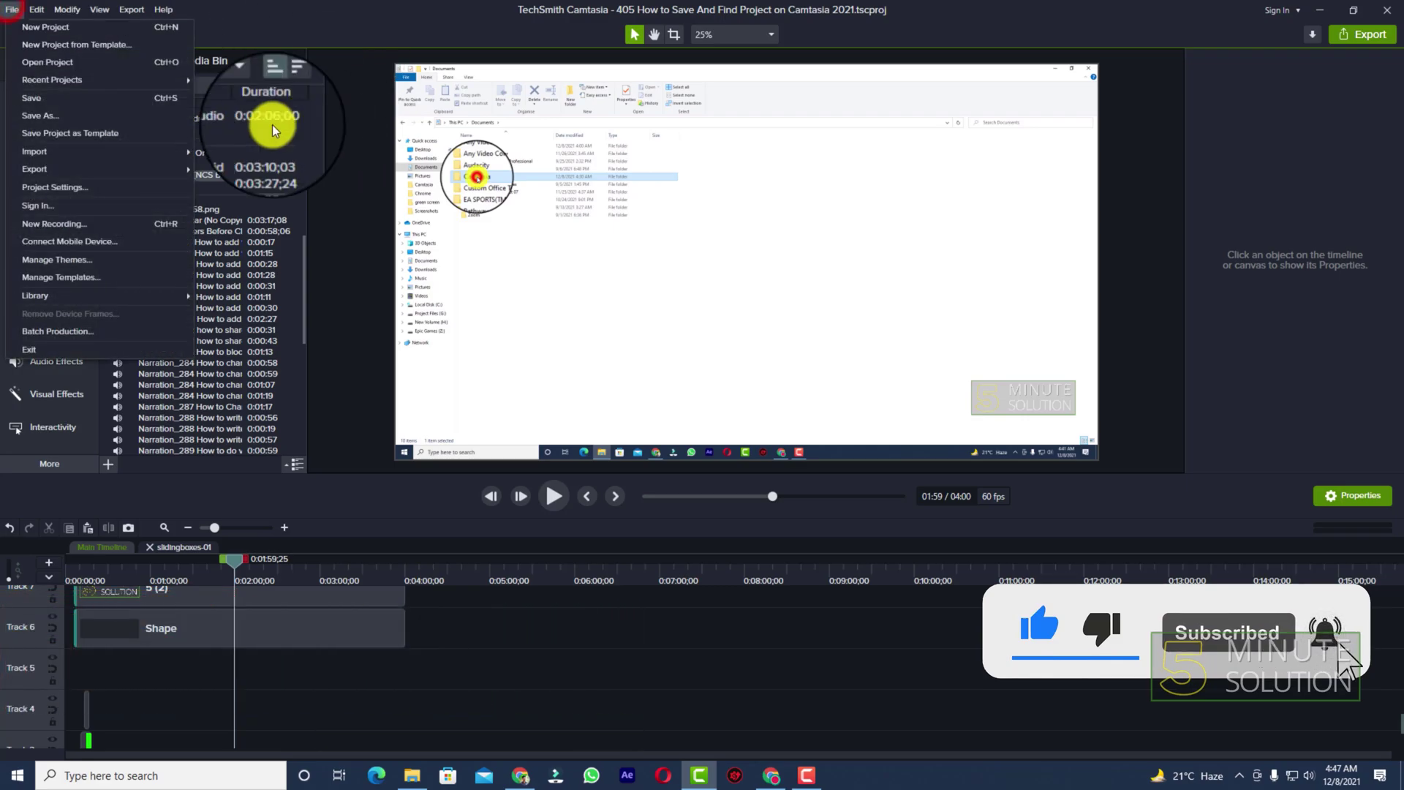
pyautogui.click(251, 41)
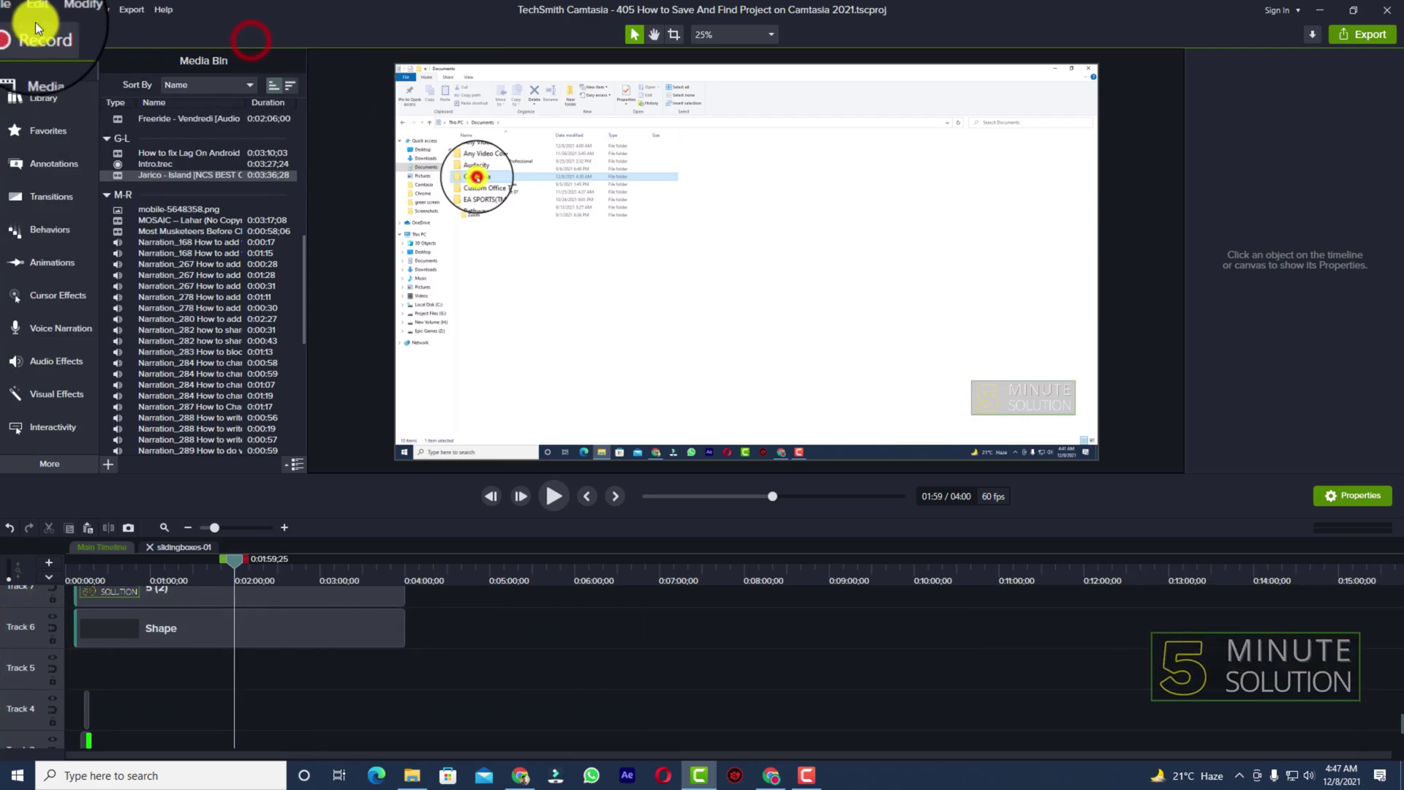
pyautogui.click(16, 10)
pyautogui.click(18, 11)
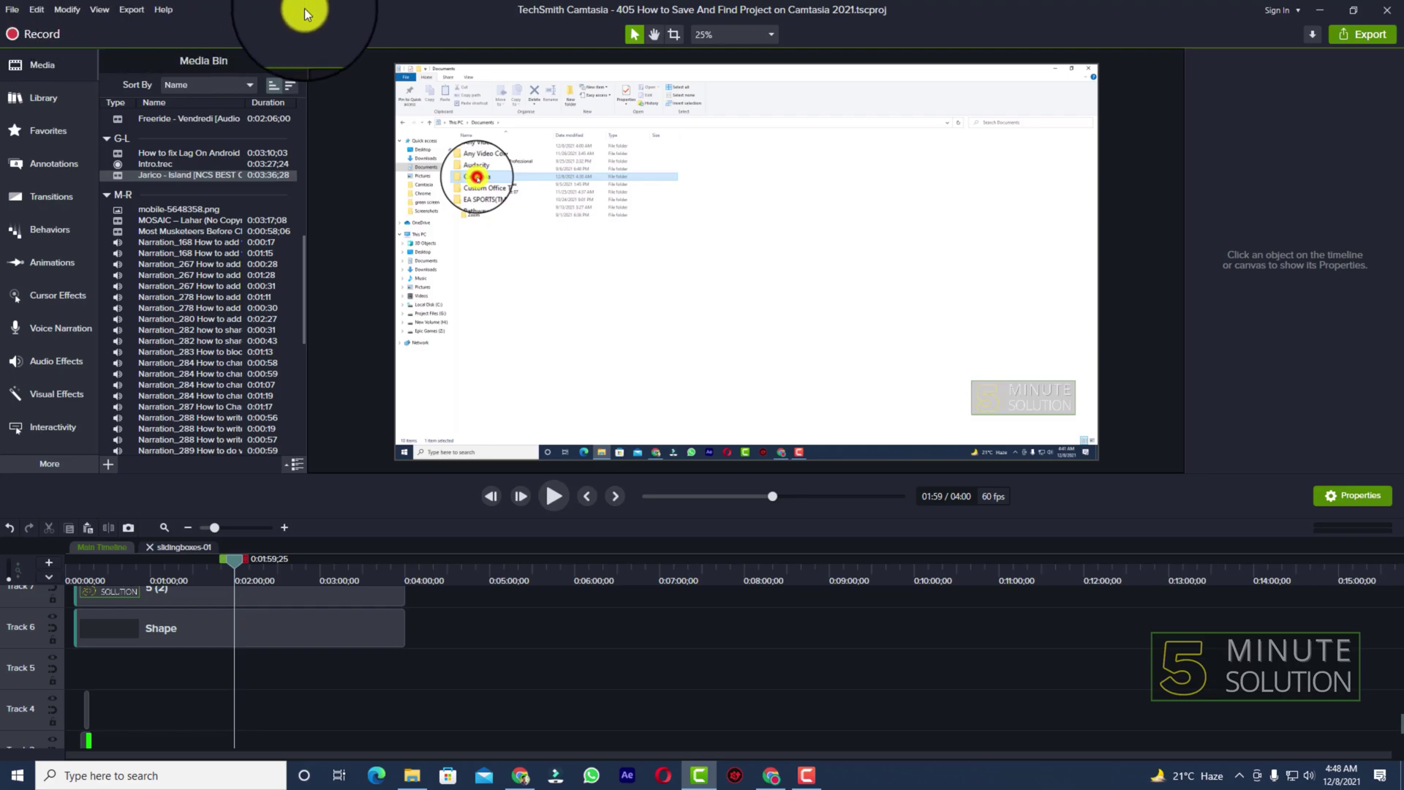
pyautogui.click(12, 10)
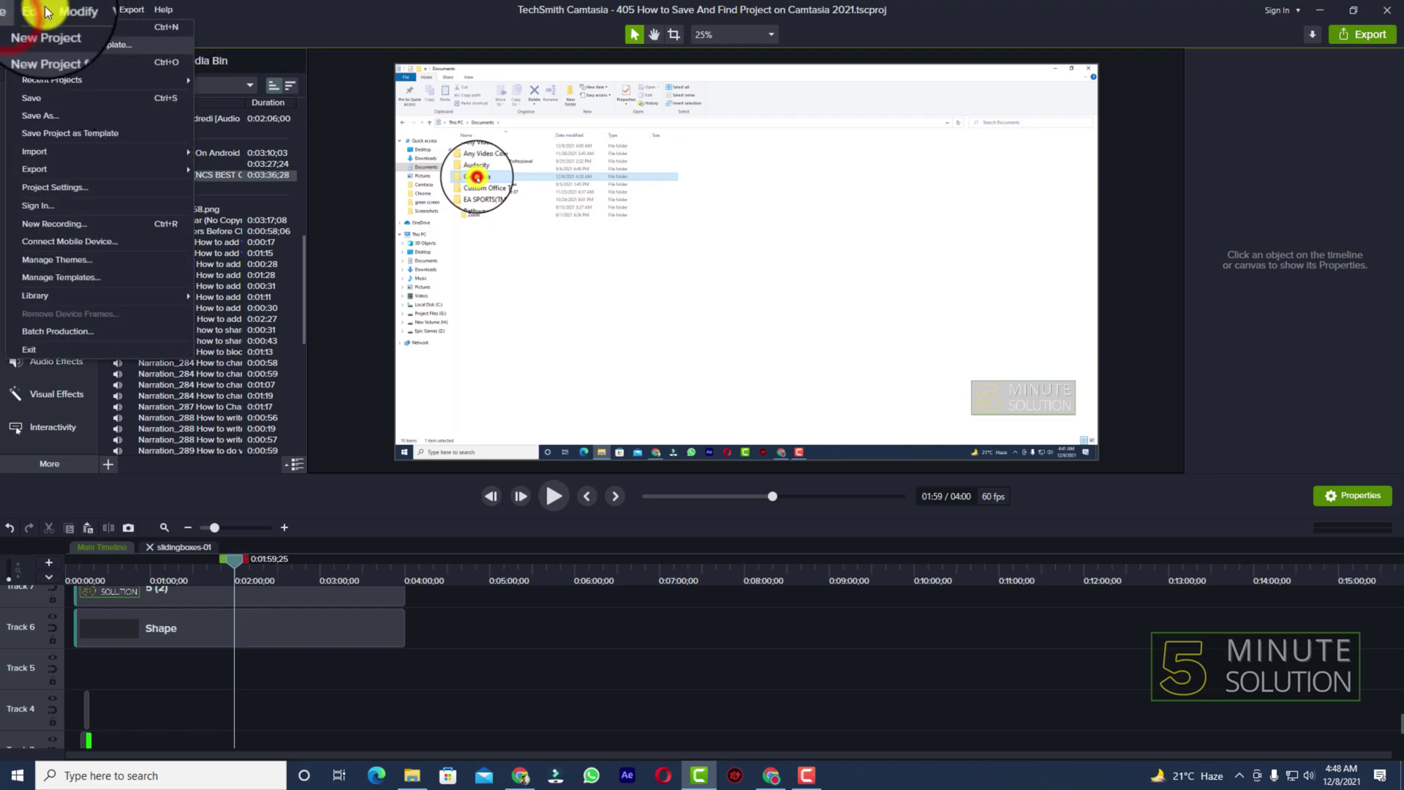
pyautogui.click(131, 9)
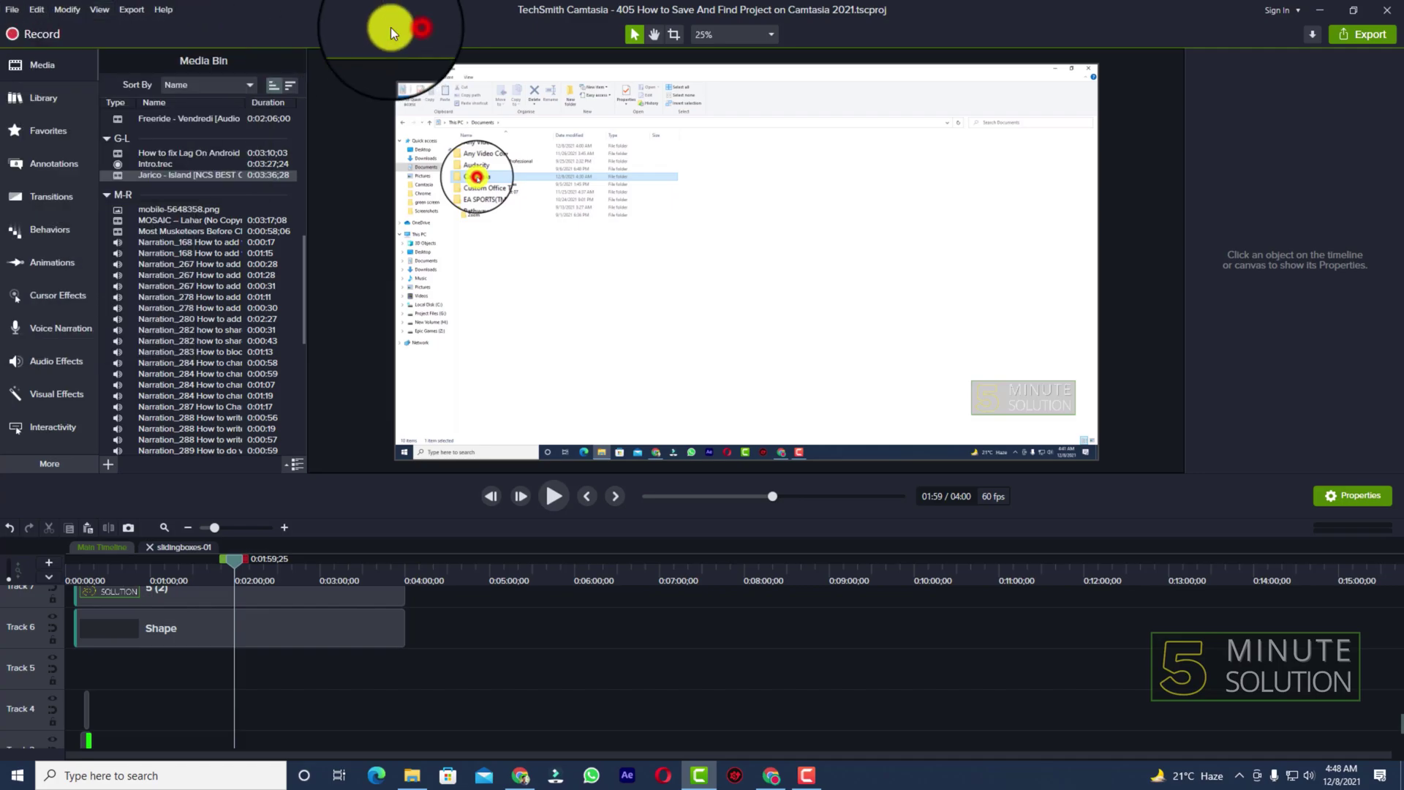
pyautogui.click(13, 10)
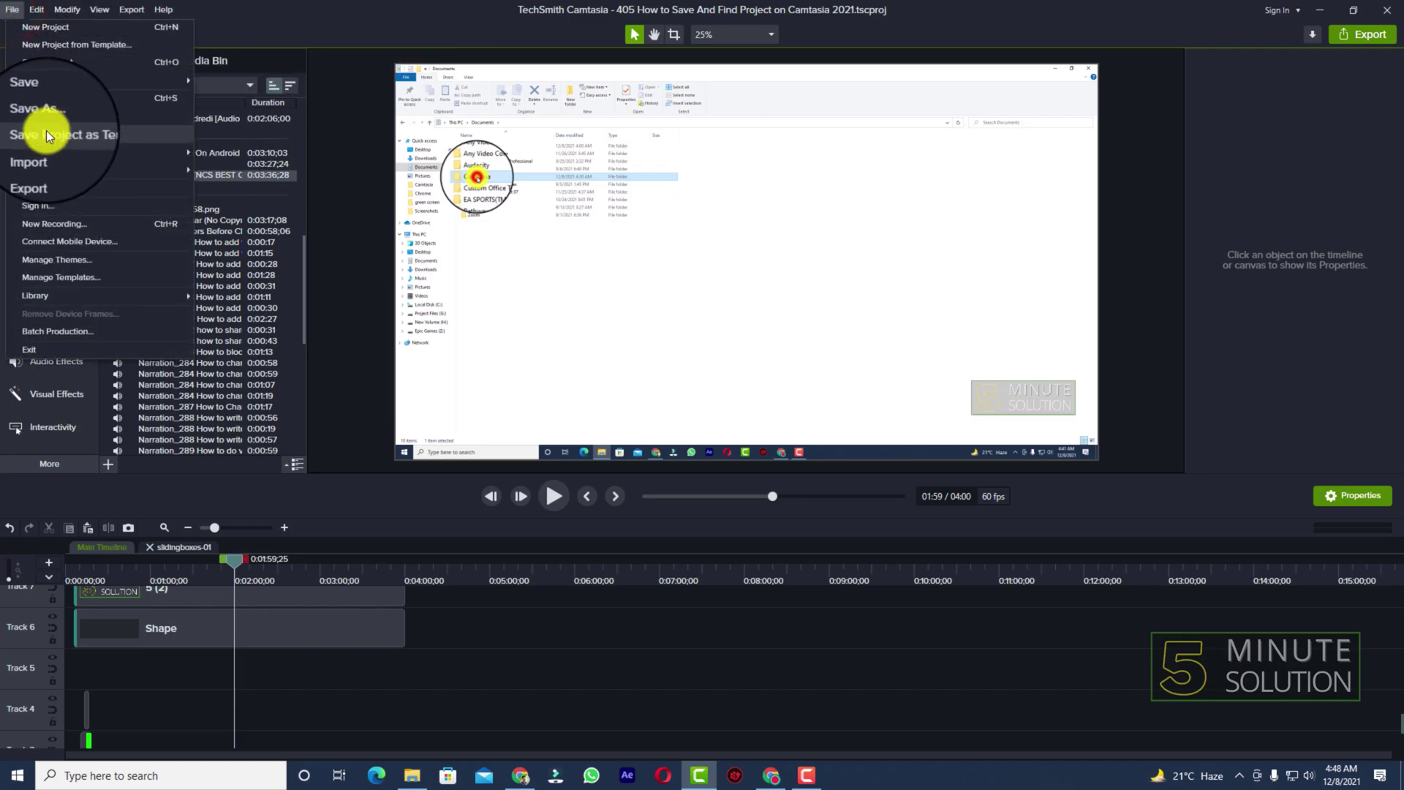
pyautogui.click(315, 15)
pyautogui.click(12, 10)
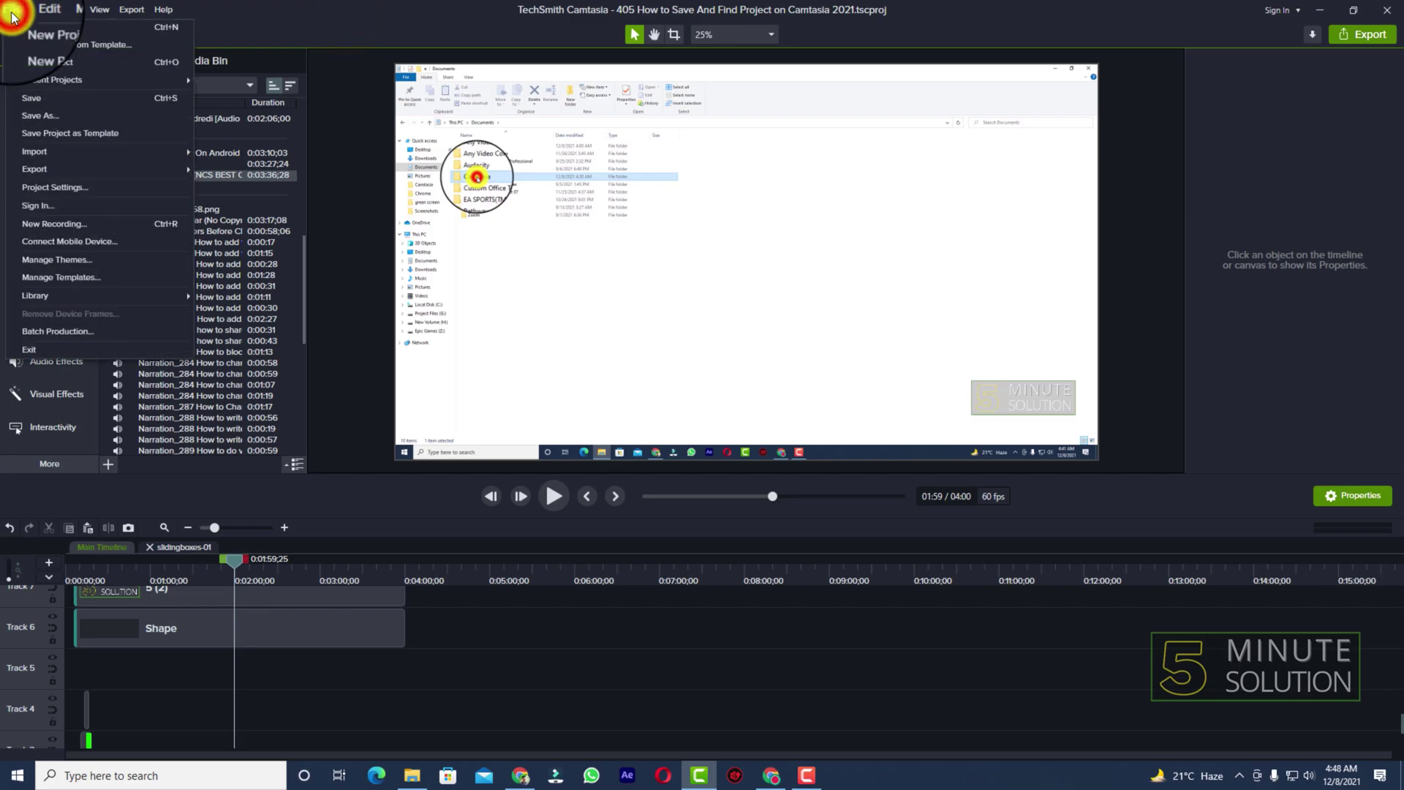
# Set the playhead to 3:12 and show the File > Export submenu with Zipped Project.
pyautogui.click(504, 670)
pyautogui.scroll(-3, 366, 656)
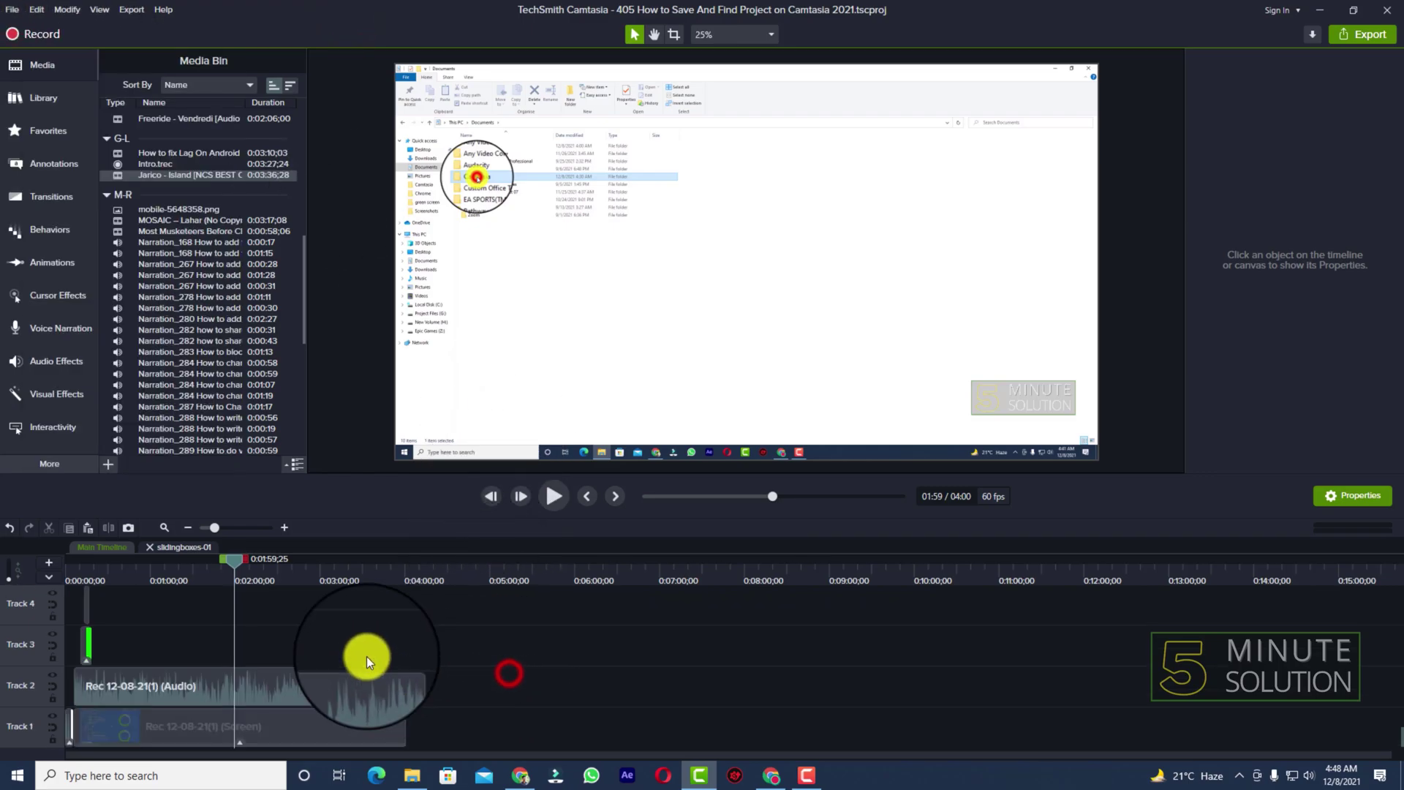
pyautogui.click(375, 567)
pyautogui.click(338, 580)
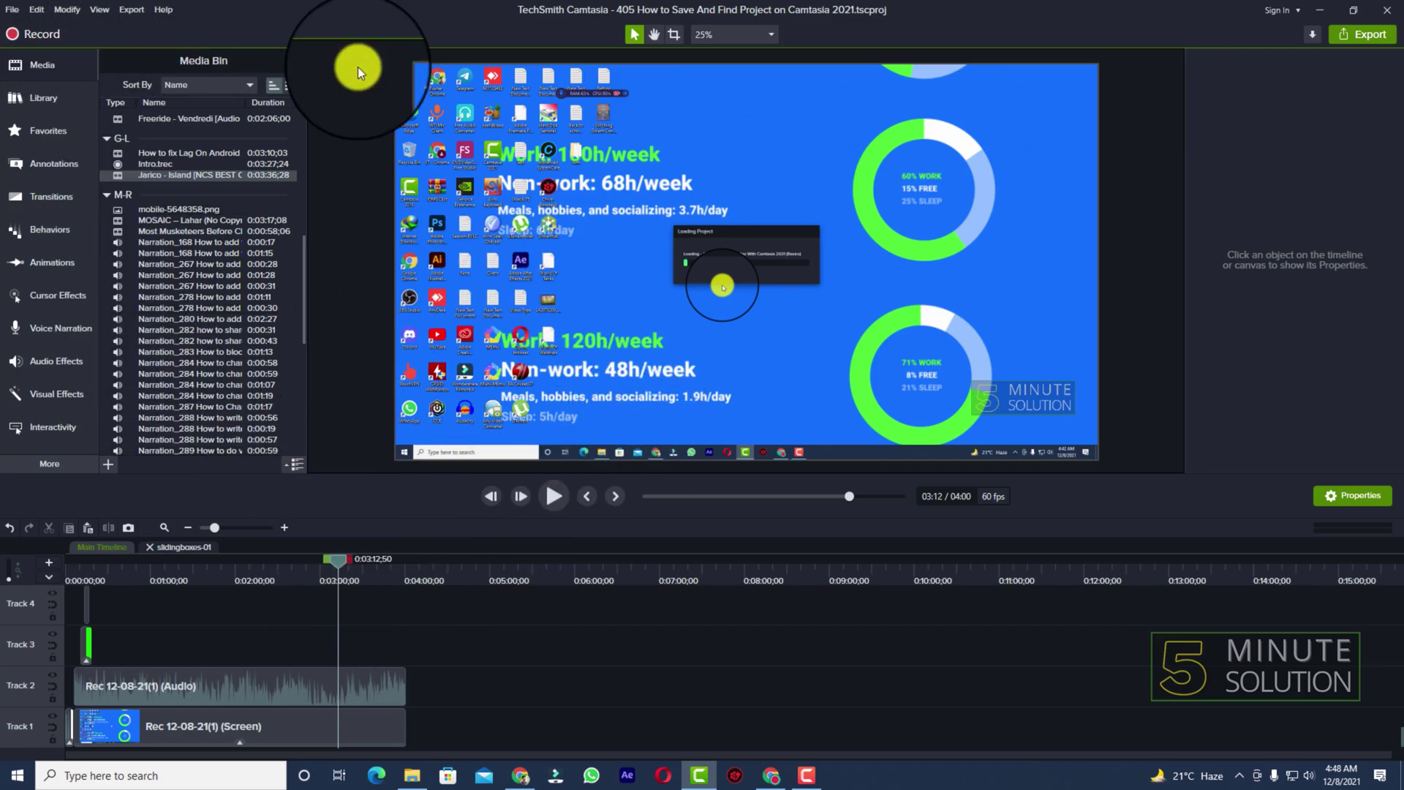
pyautogui.click(9, 14)
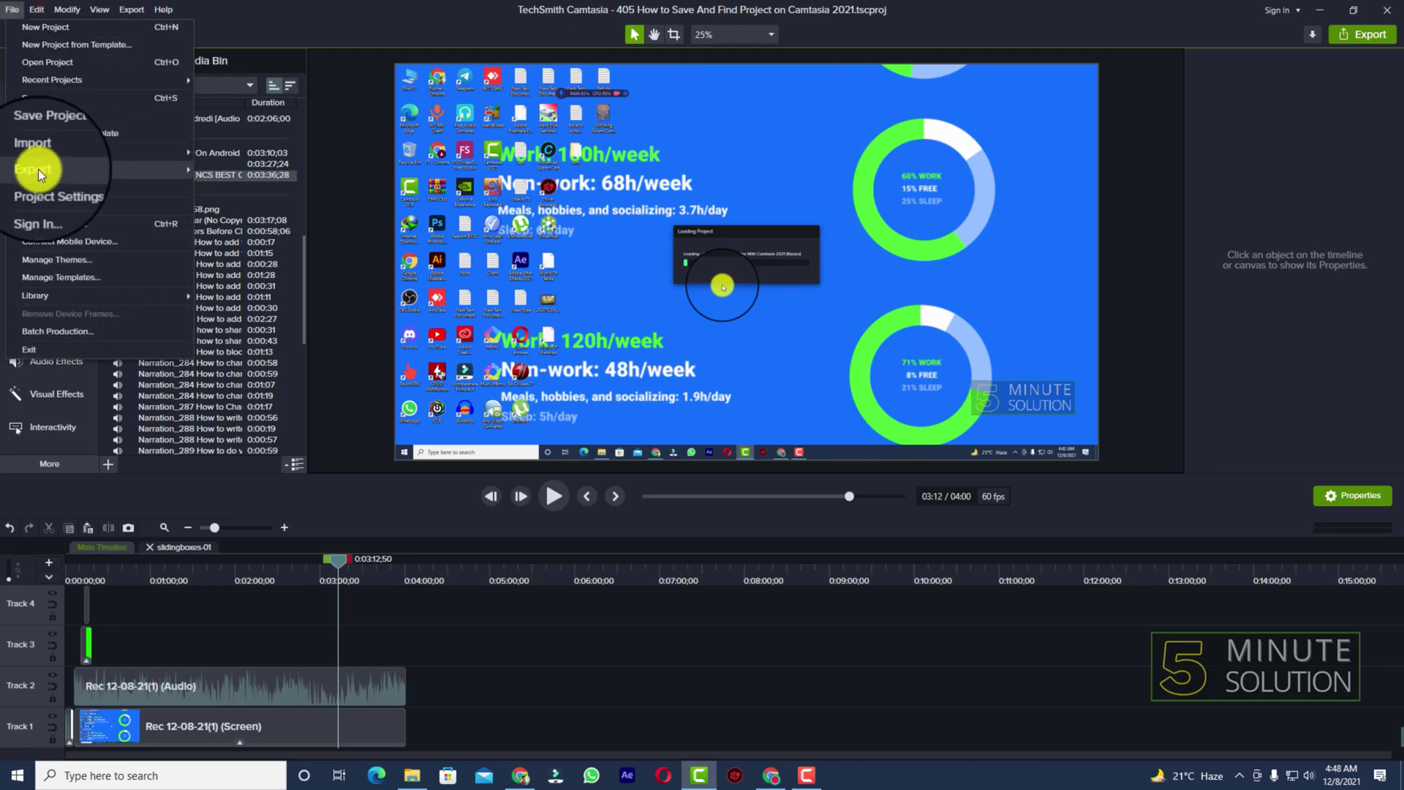
pyautogui.moveTo(38, 170)
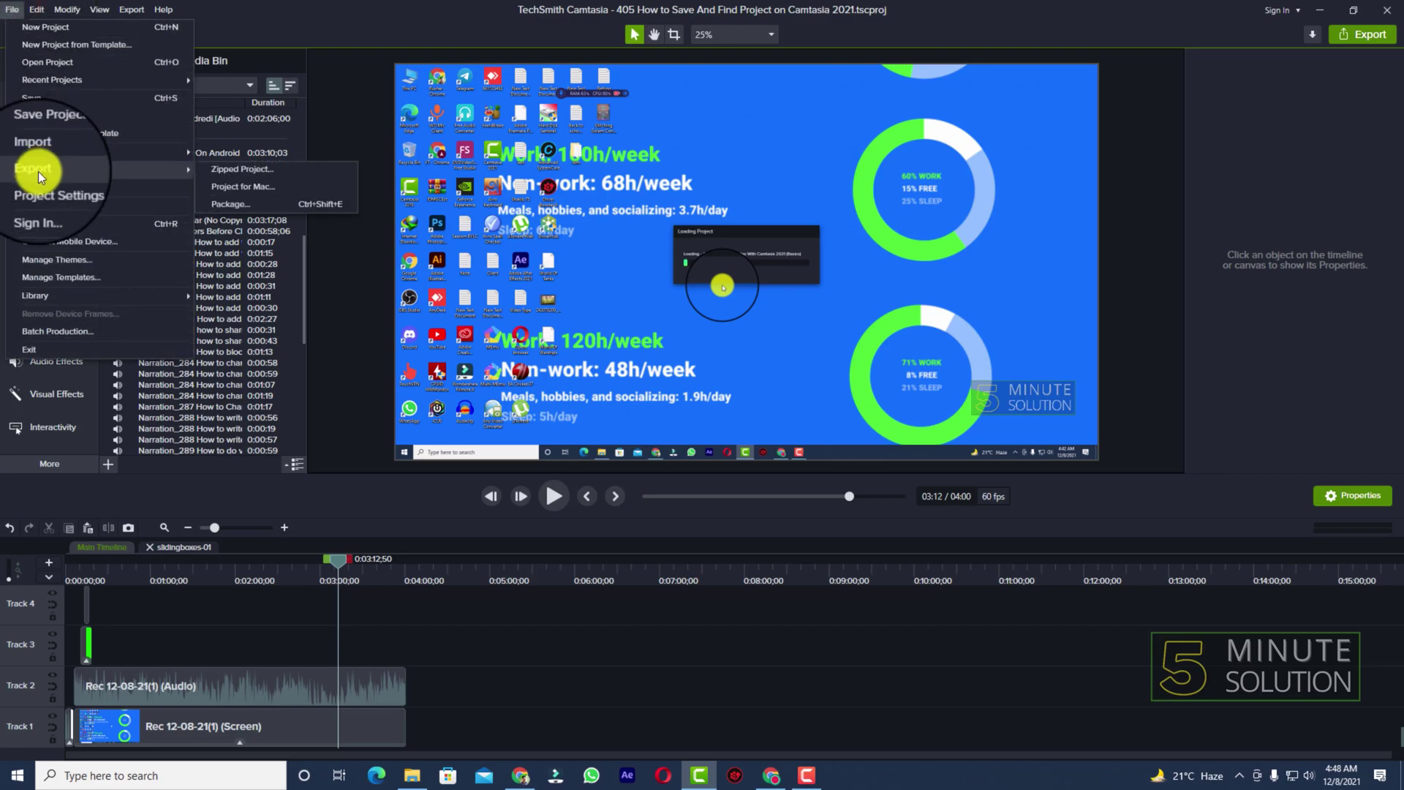
# Export the project as a Zipped Project to Project Files (G:) under the suggested name.
pyautogui.click(236, 171)
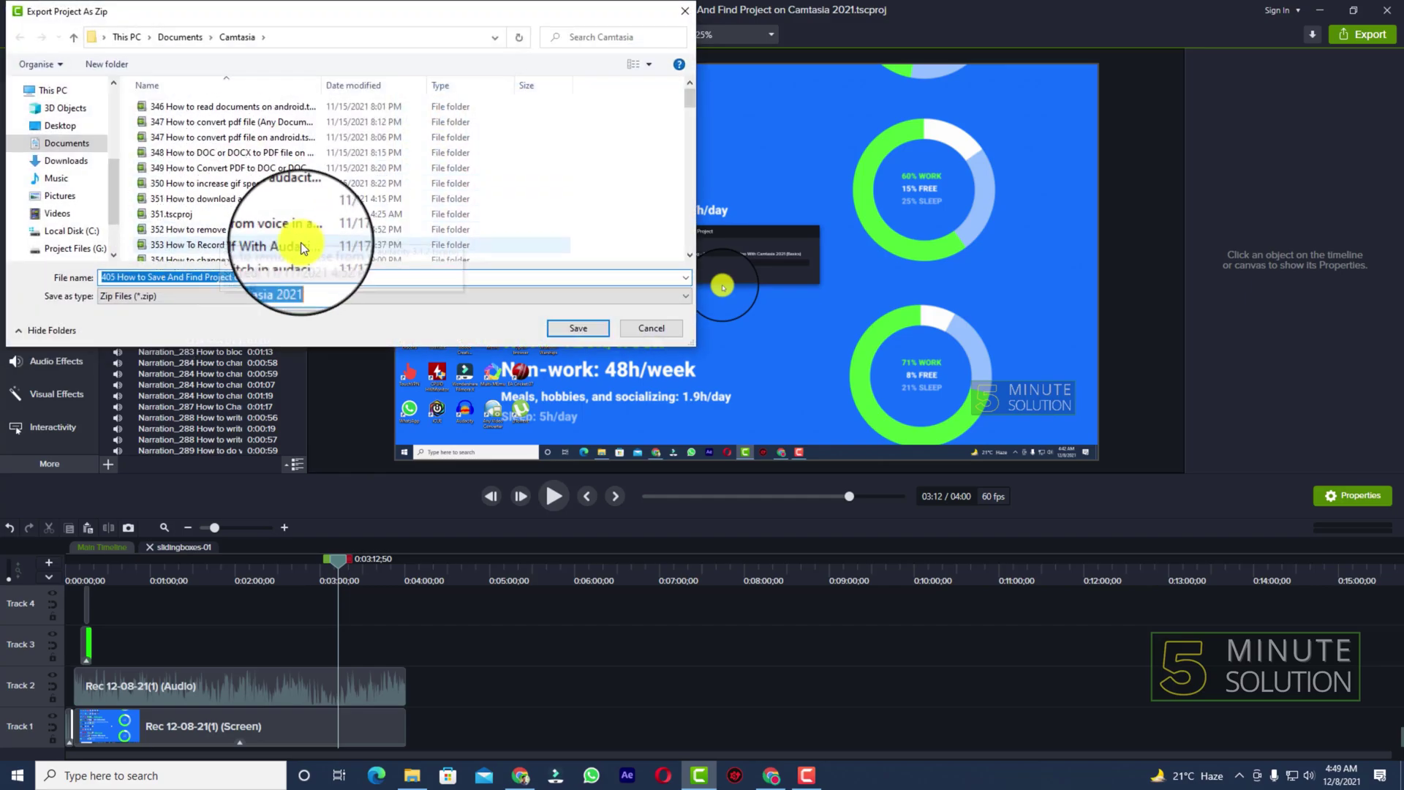
pyautogui.scroll(-1, 210, 248)
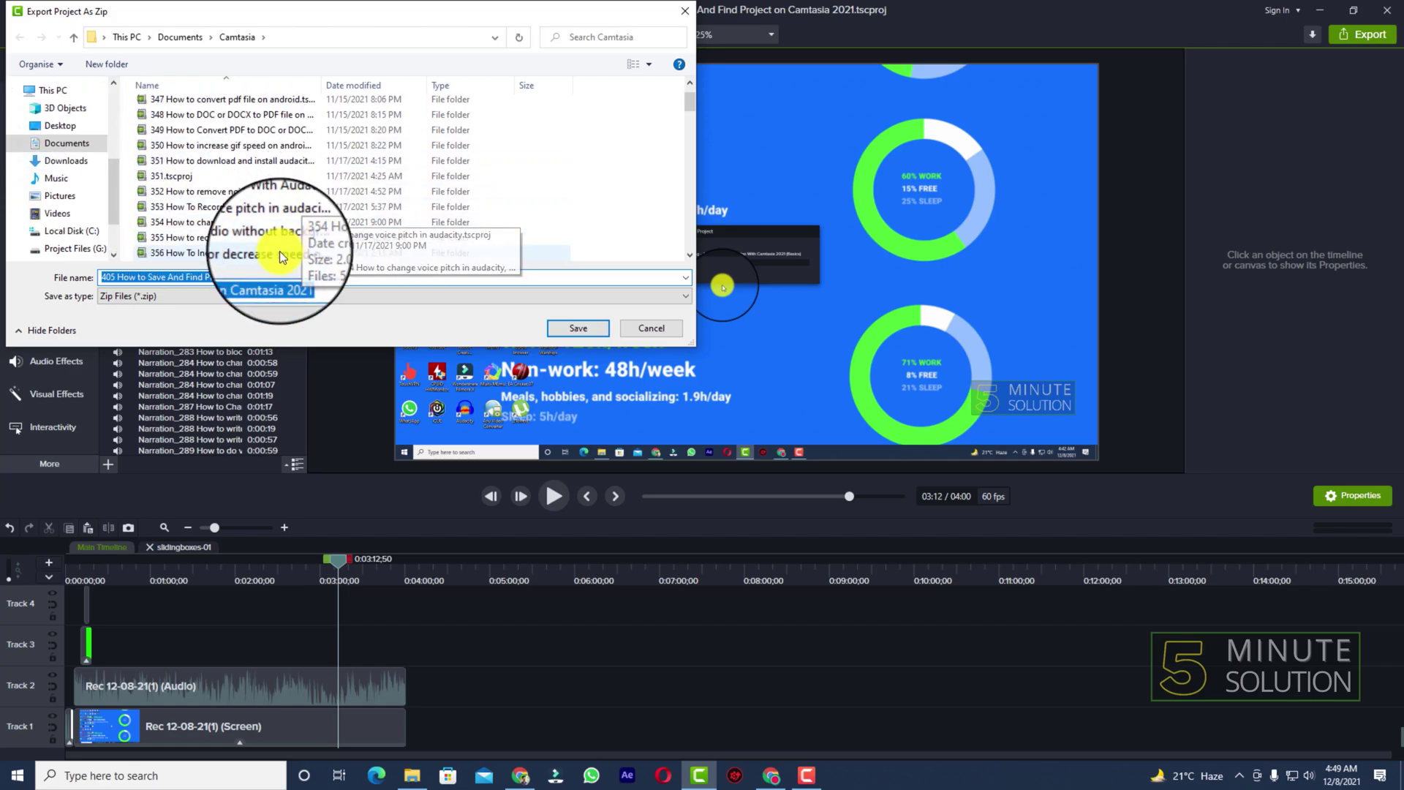
pyautogui.scroll(-3, 280, 252)
pyautogui.scroll(-3, 256, 217)
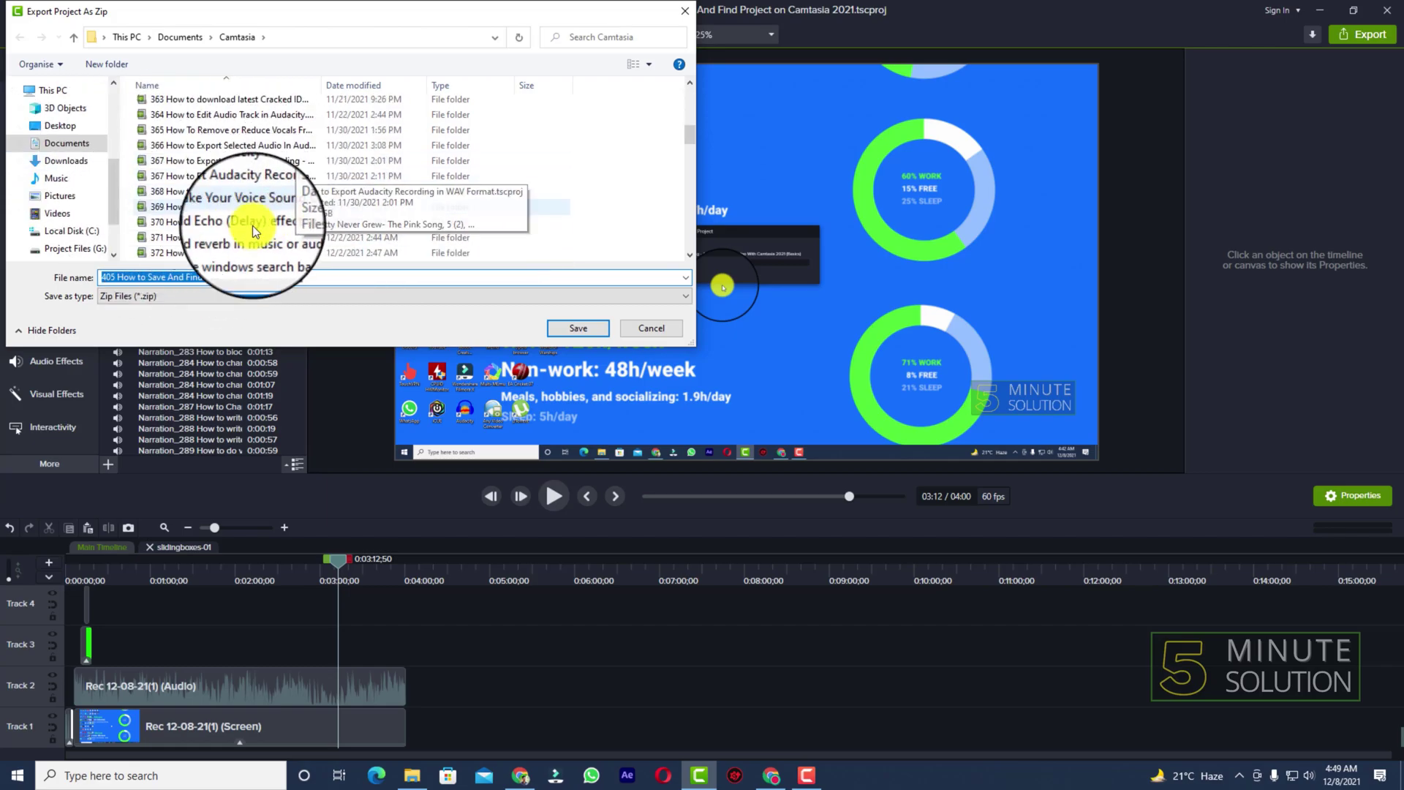
pyautogui.scroll(-1, 59, 219)
pyautogui.click(71, 210)
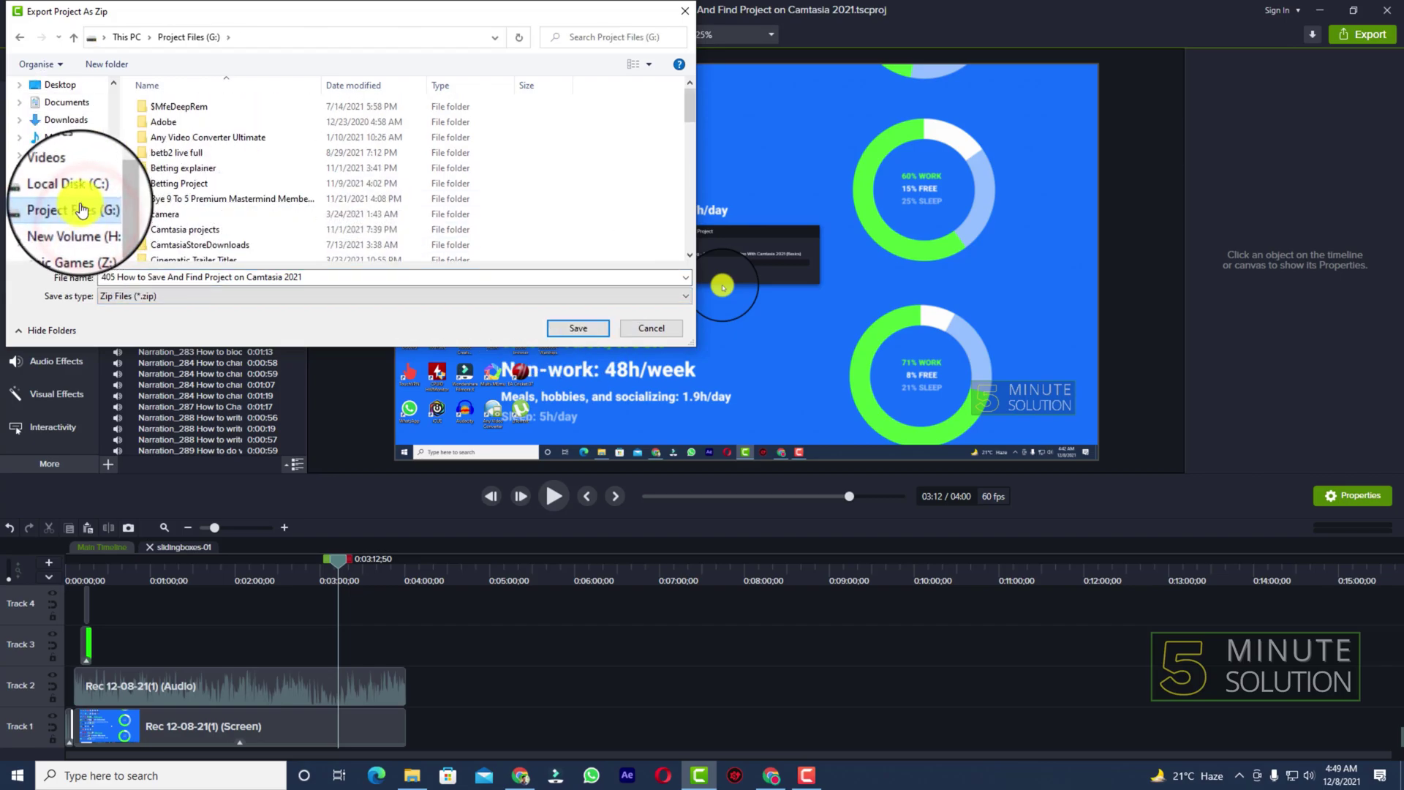
pyautogui.scroll(-3, 428, 222)
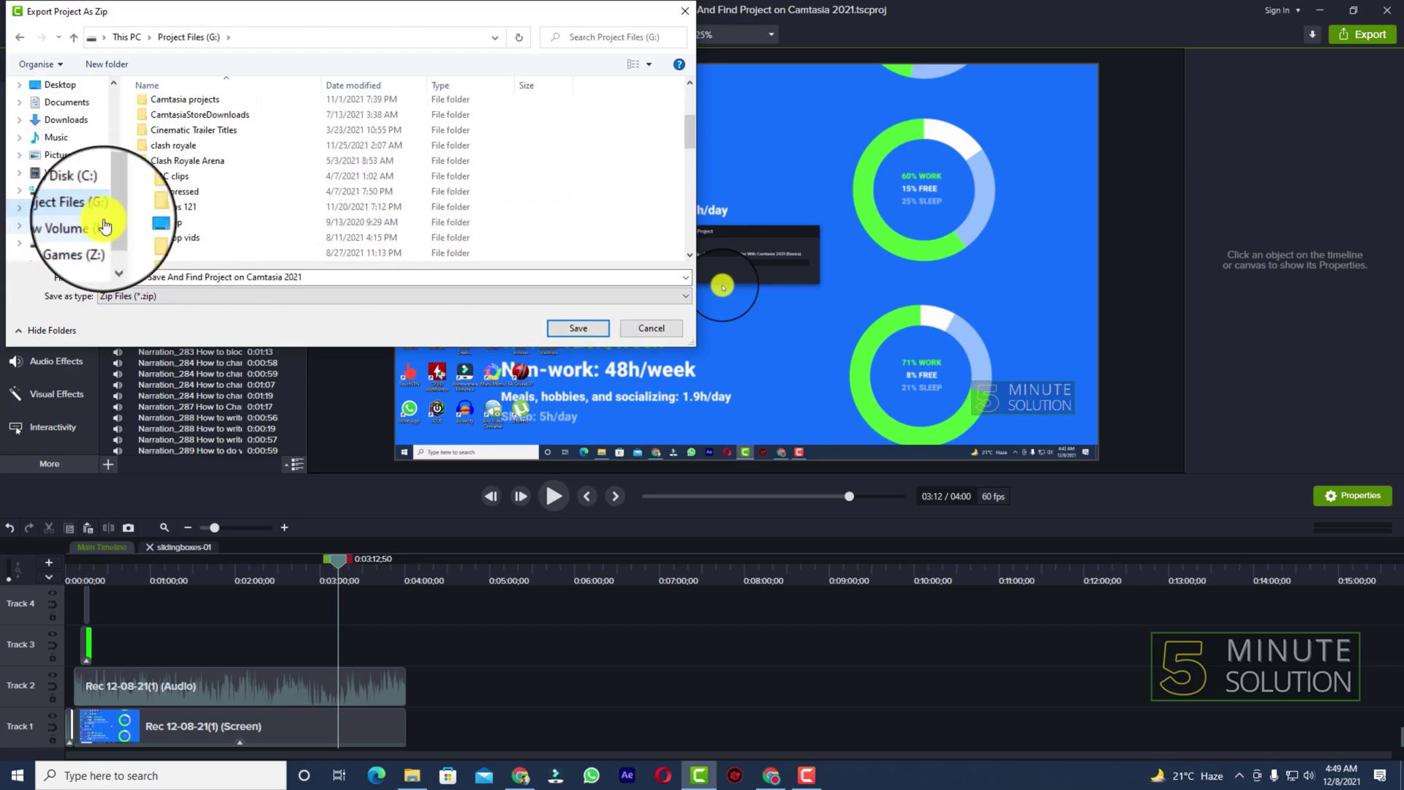
pyautogui.click(566, 329)
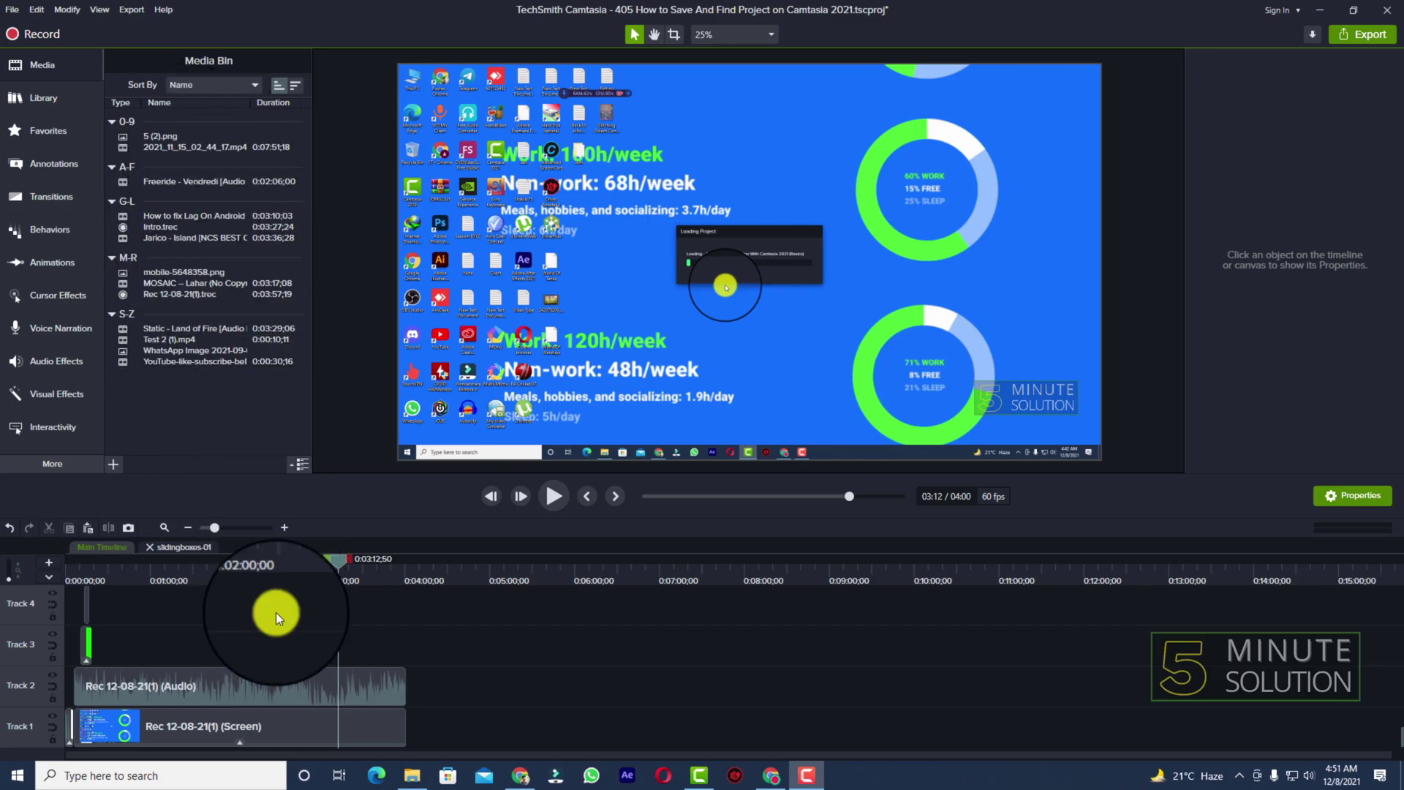
# After the zip export completes, drag the playhead to about 2:25.
pyautogui.moveTo(139, 578); pyautogui.dragTo(270, 633)
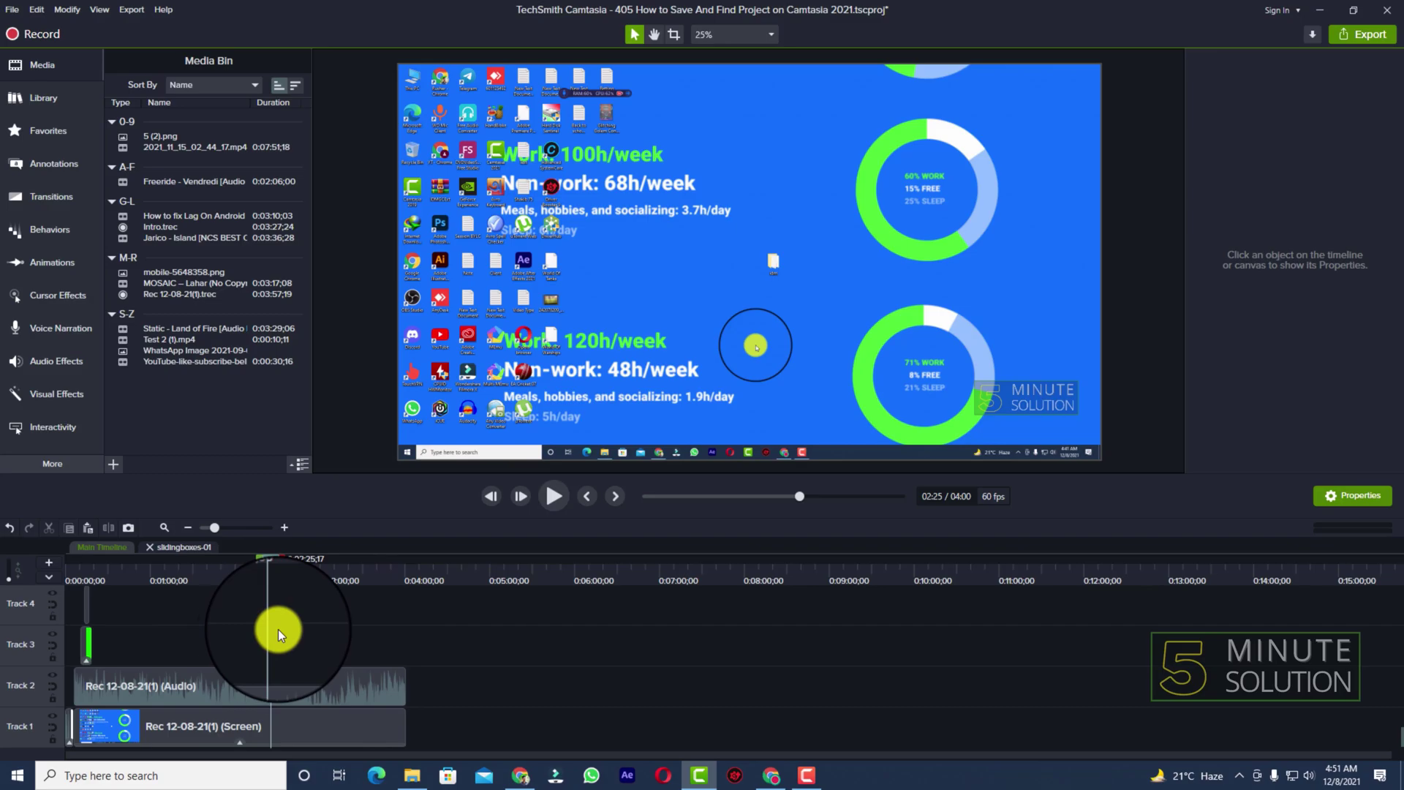
# Minimize Camtasia and Chrome, then open the Project Files (G:) drive from This PC.
pyautogui.click(1321, 10)
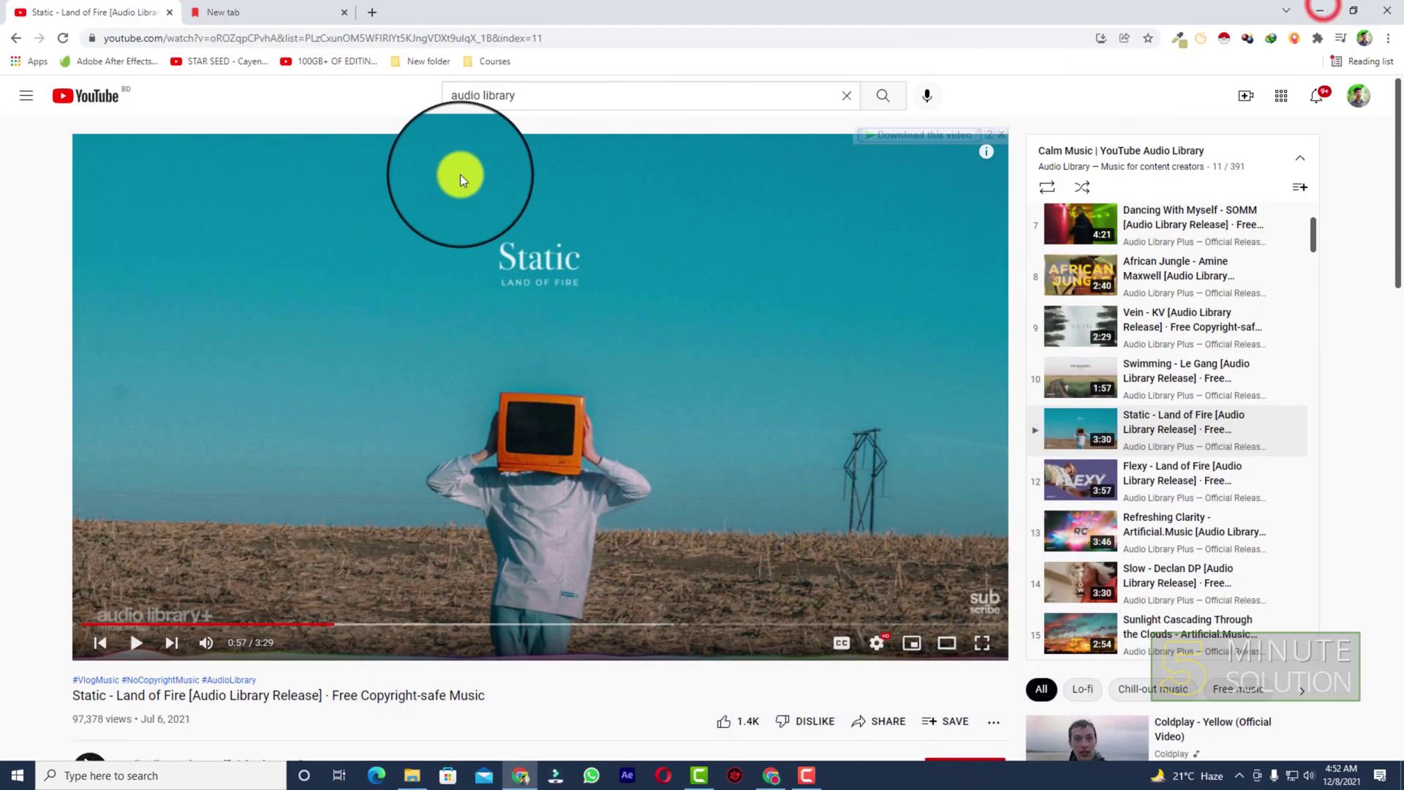
pyautogui.click(1310, 13)
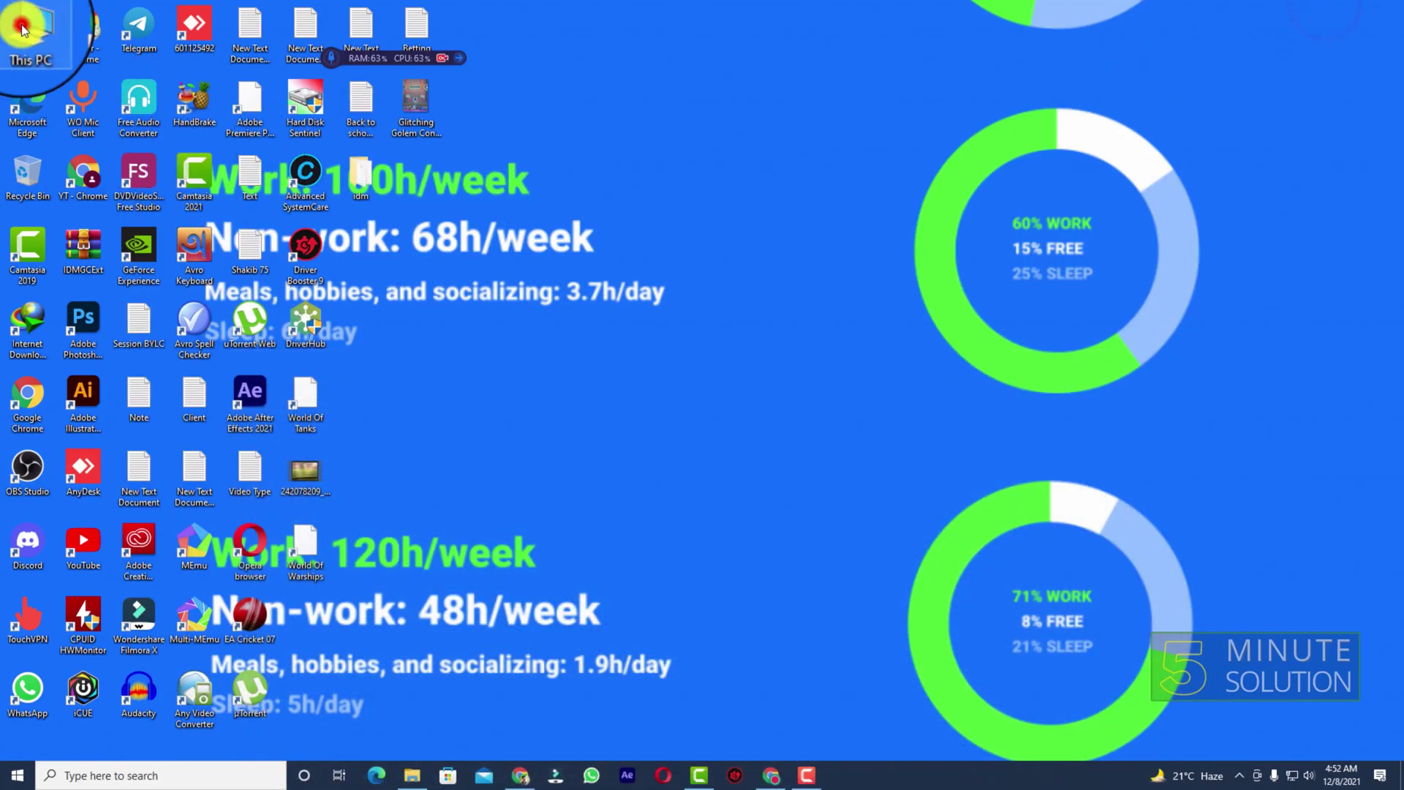
pyautogui.doubleClick(22, 30)
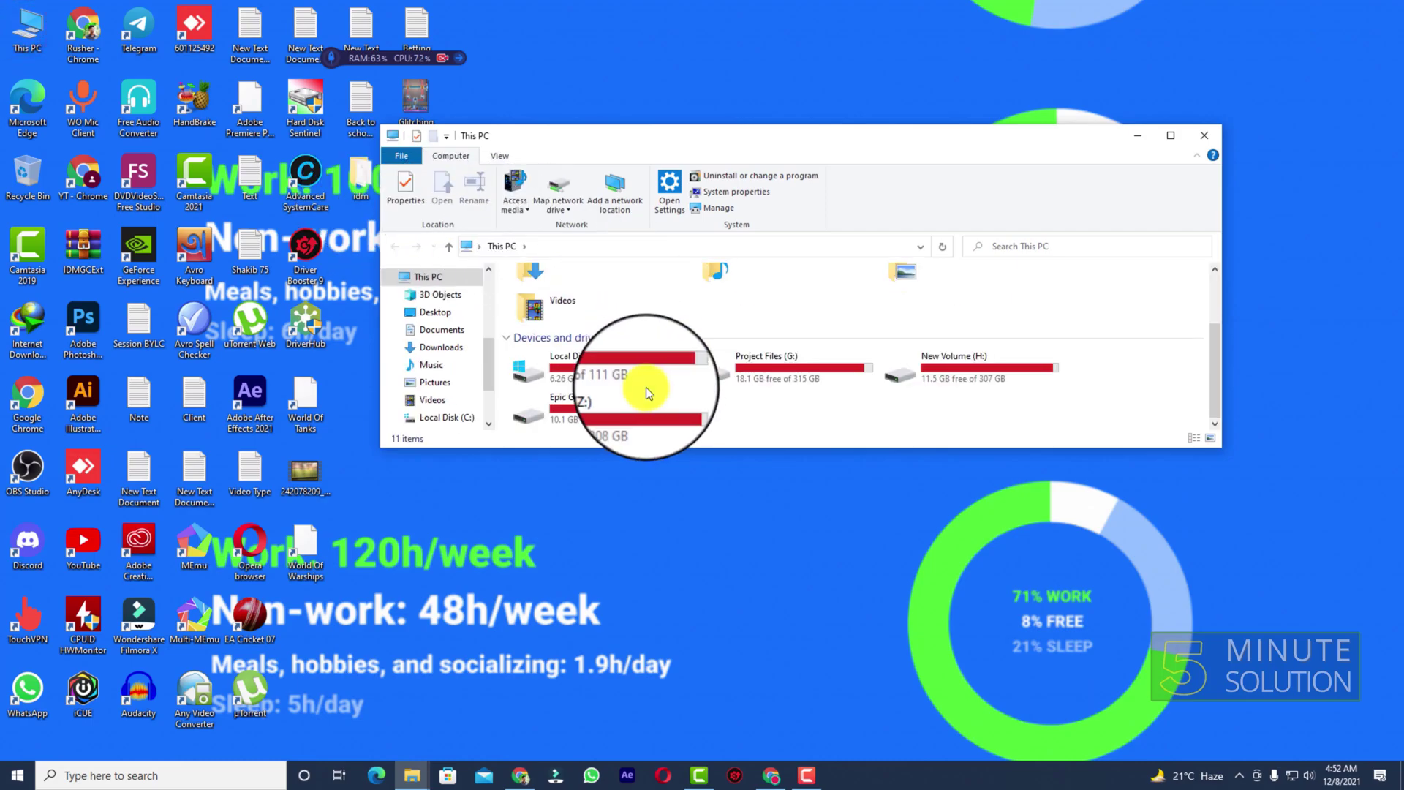
pyautogui.click(799, 368)
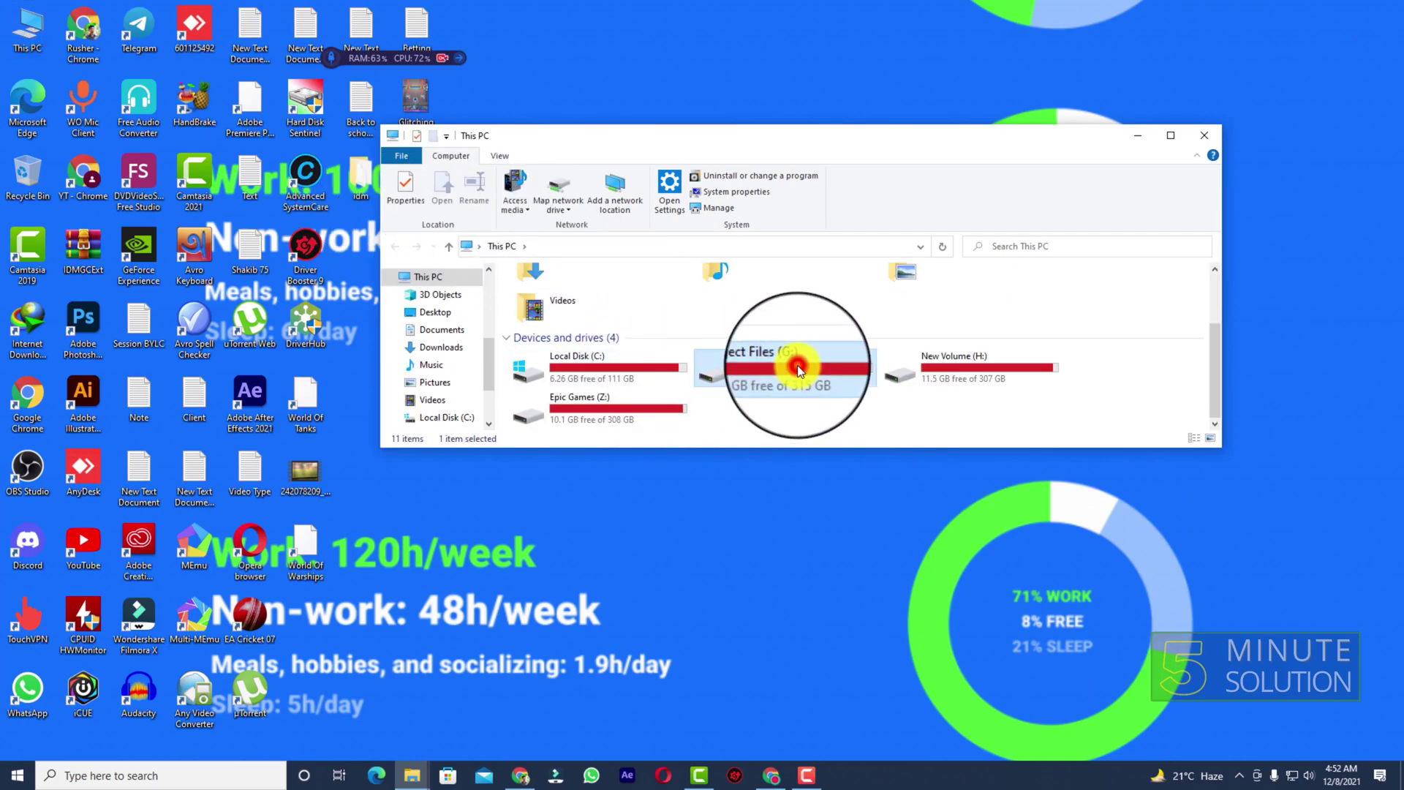
pyautogui.click(622, 408)
pyautogui.doubleClick(622, 407)
pyautogui.click(395, 245)
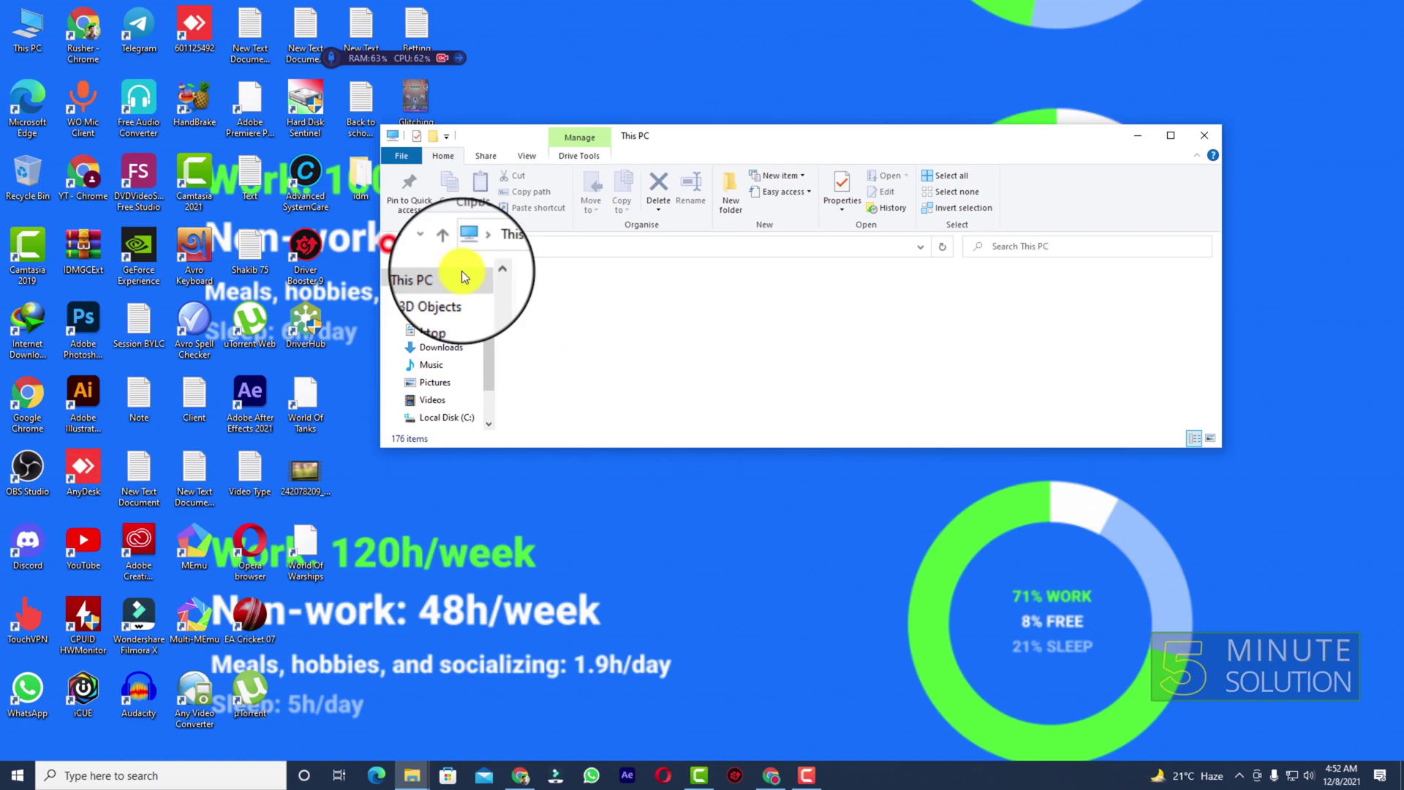
pyautogui.doubleClick(796, 379)
# Select the exported 405 ZIP archive dated 12/8/2021 and maximize the Explorer window.
pyautogui.scroll(-10, 616, 371)
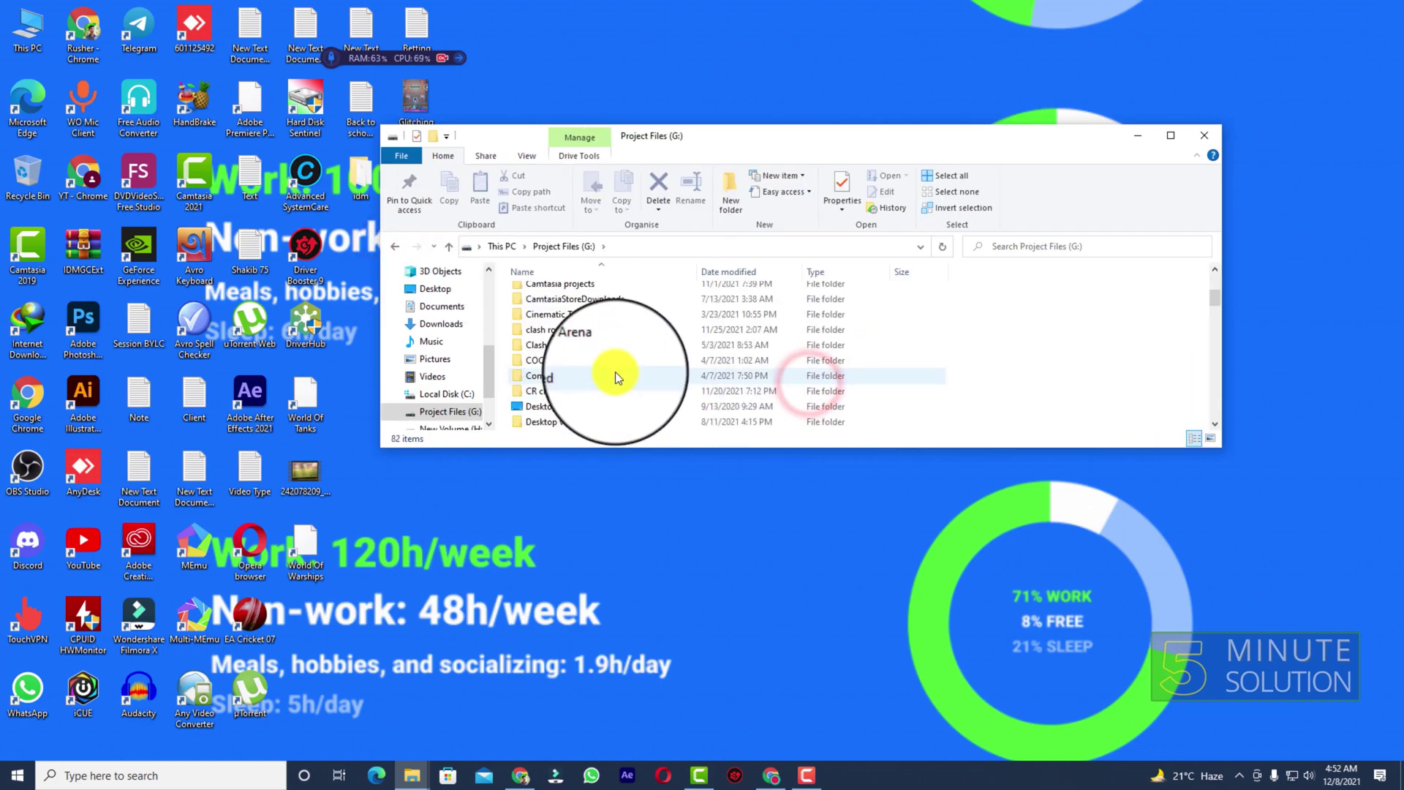
pyautogui.scroll(-10, 594, 409)
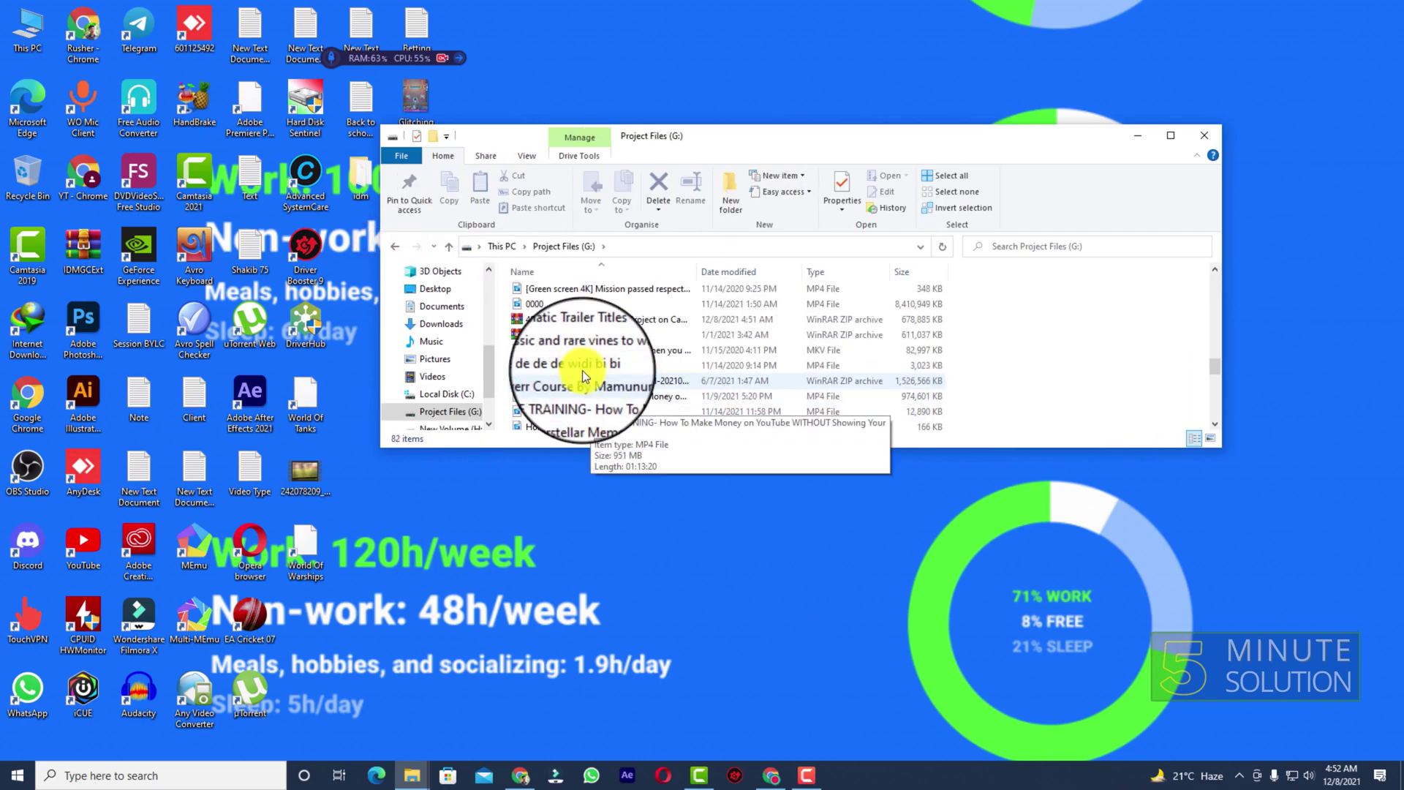
pyautogui.click(581, 322)
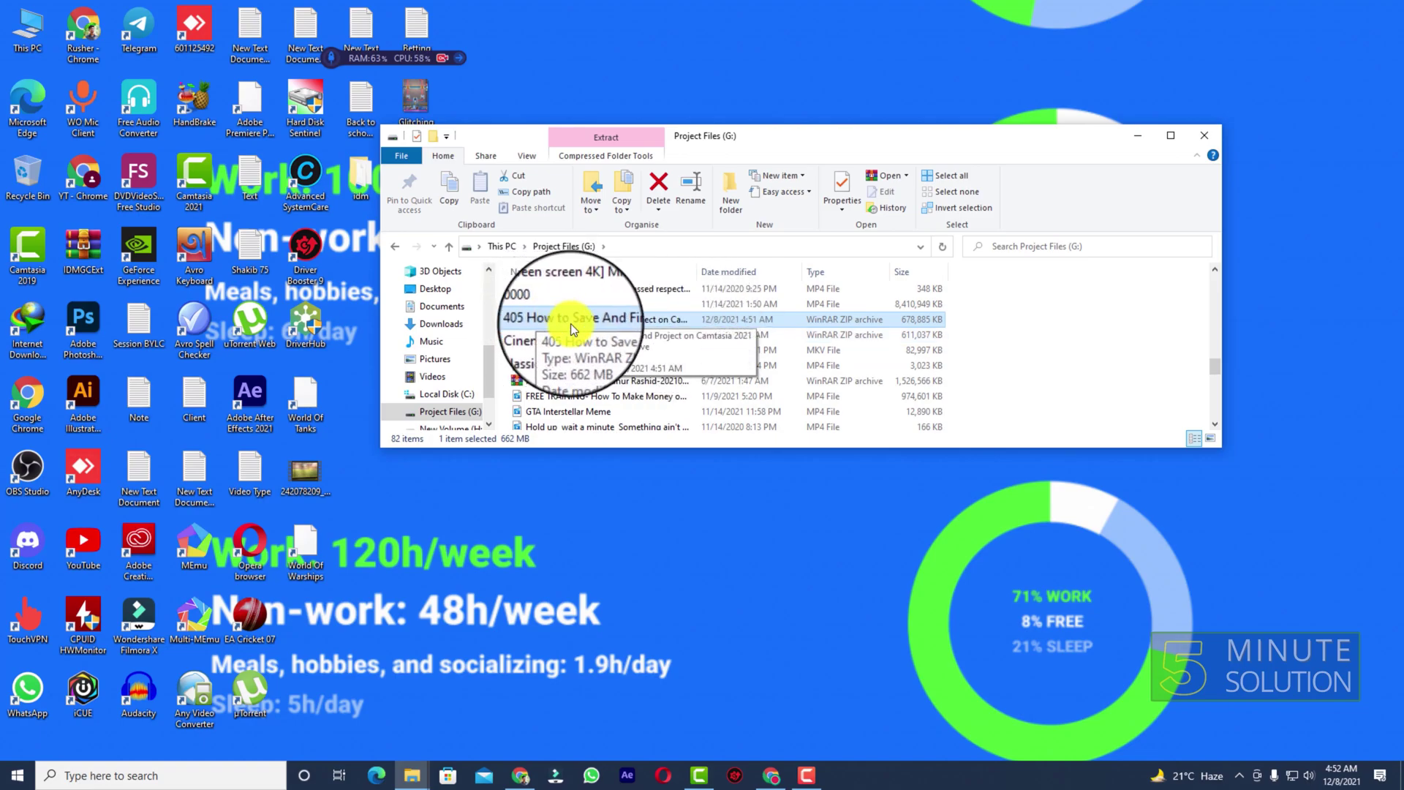
pyautogui.click(1170, 136)
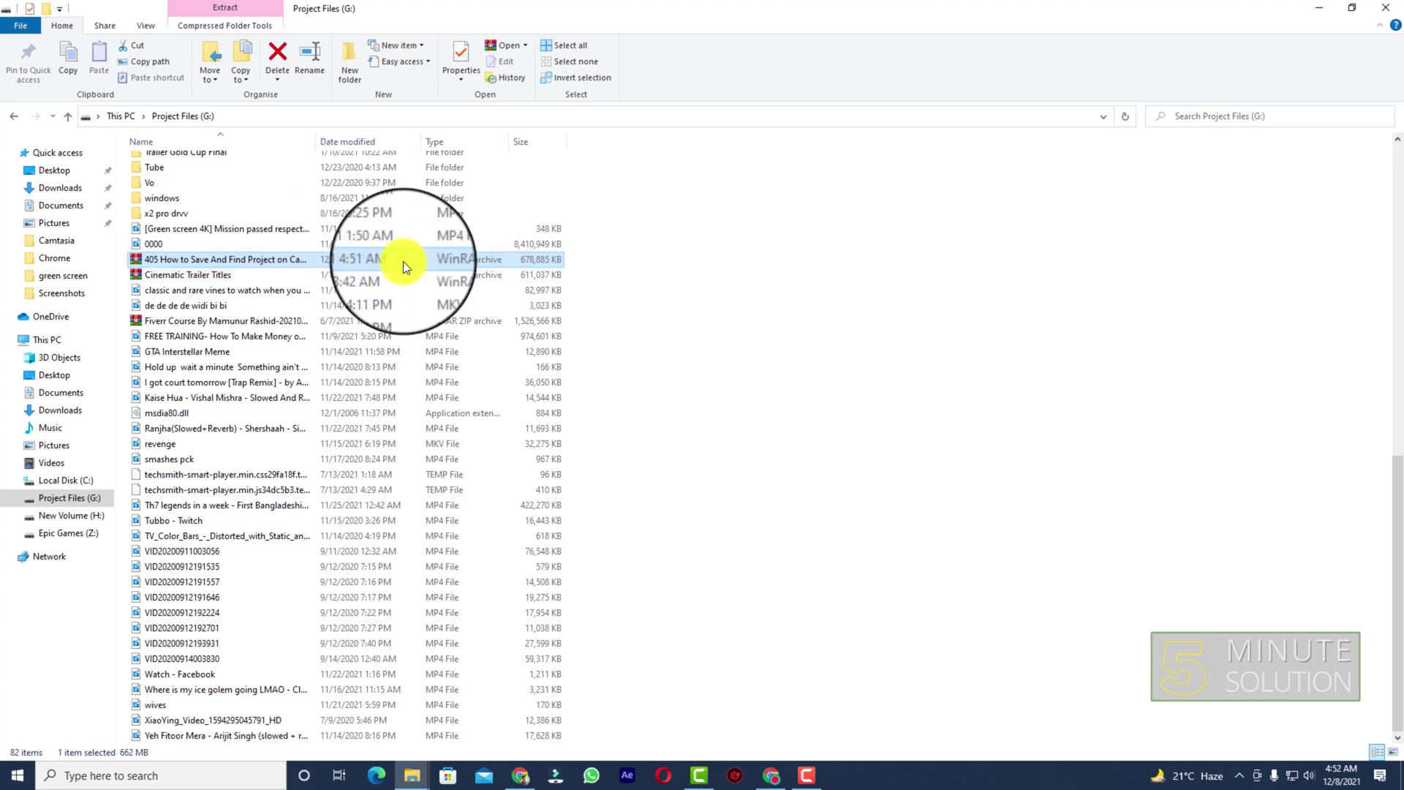
# Close the Project Files (G:) Explorer window.
pyautogui.click(1385, 8)
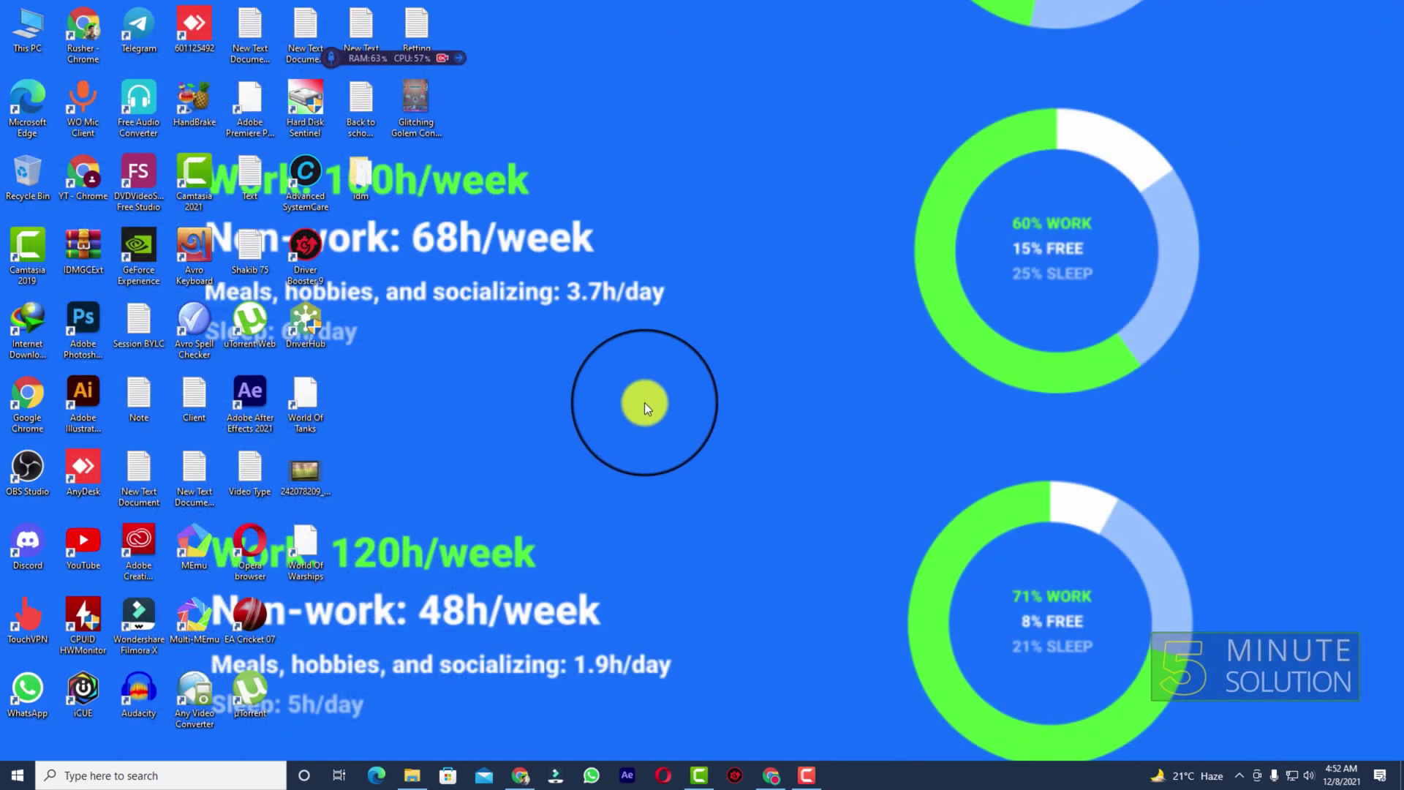